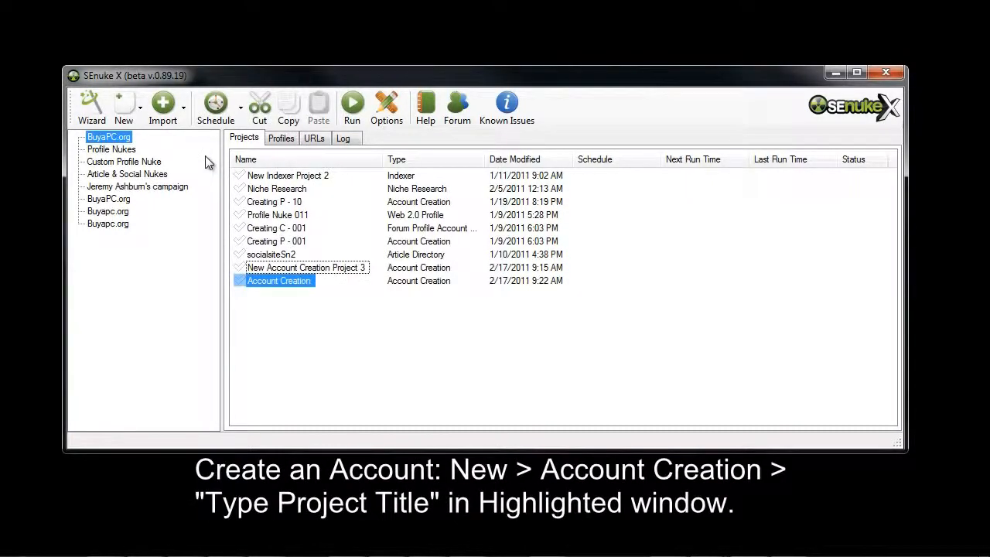
Create an account creation project named "New Account Creation" in the BuyaPC.org campaign and open it
{"action": "left_click", "coordinate": [124, 106]}
{"action": "left_click", "coordinate": [200, 174]}
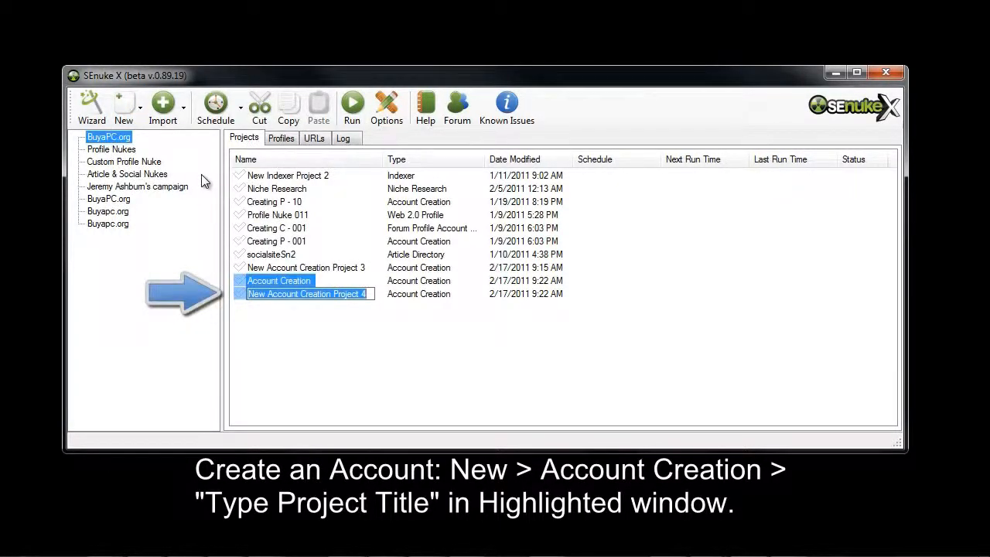
{"action": "type", "text": "New Account Creation"}
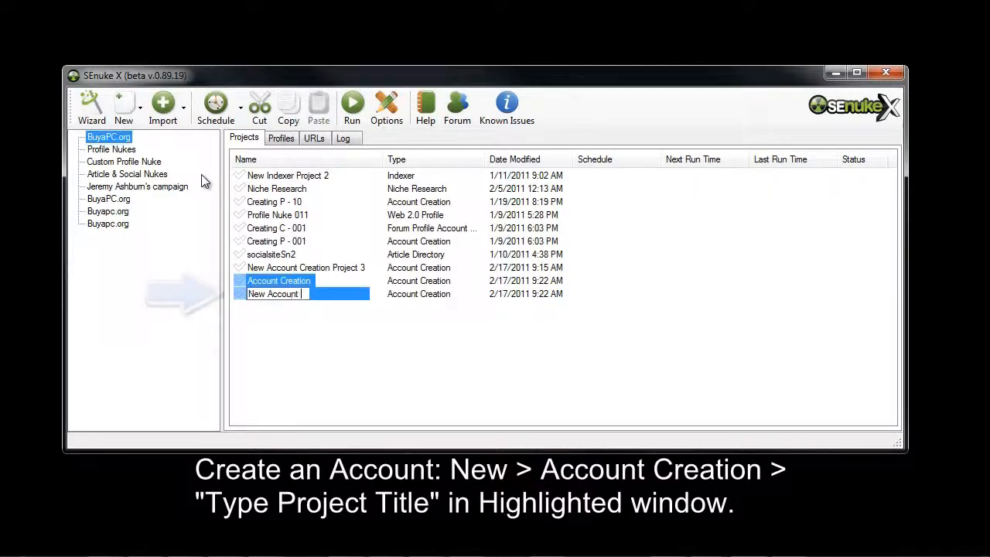
{"action": "left_click", "coordinate": [341, 410]}
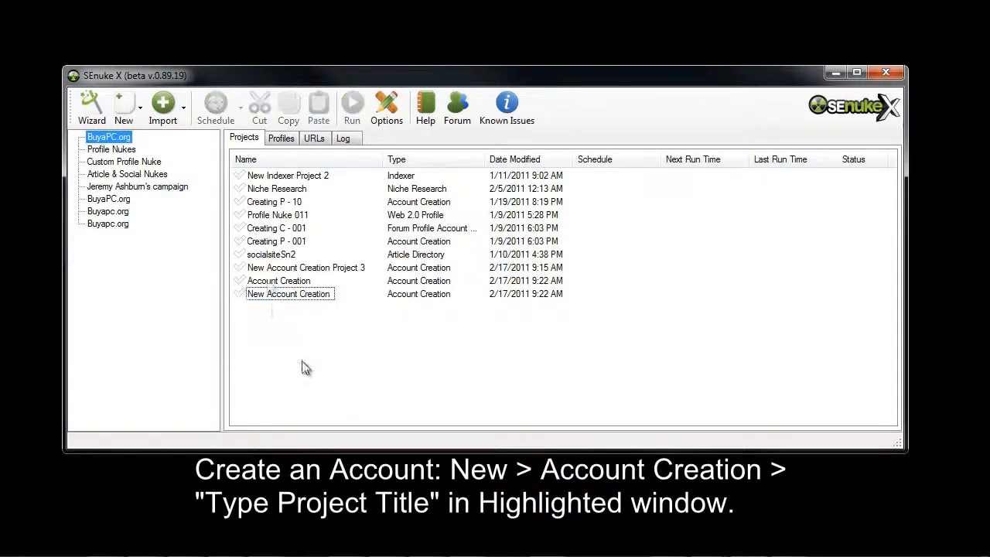
{"action": "double_click", "coordinate": [282, 293]}
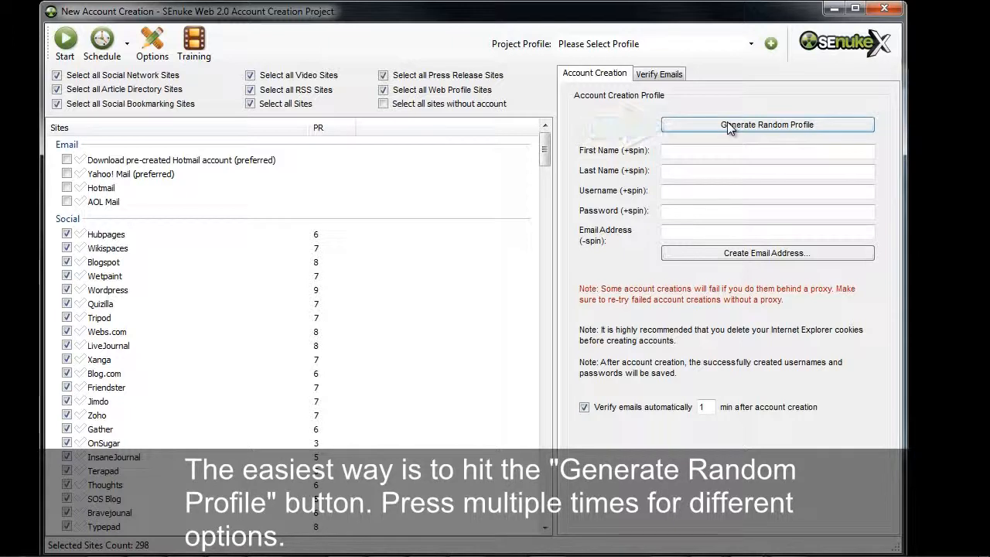
Generate random account profiles several times to fill in the first name, last name, username and password
{"action": "left_click", "coordinate": [727, 125]}
{"action": "left_click", "coordinate": [727, 125]}
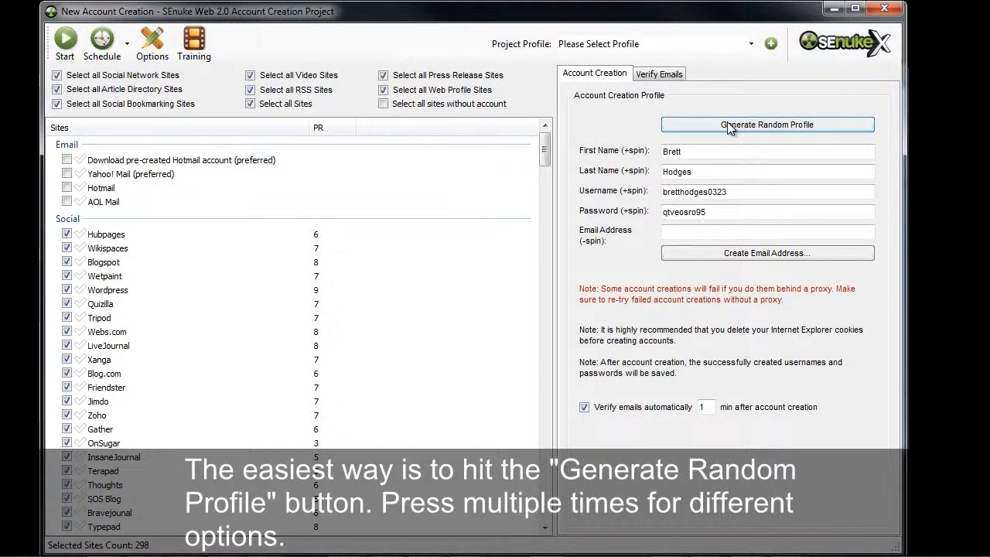
{"action": "left_click", "coordinate": [727, 126]}
{"action": "left_click", "coordinate": [727, 125]}
{"action": "left_click", "coordinate": [727, 126]}
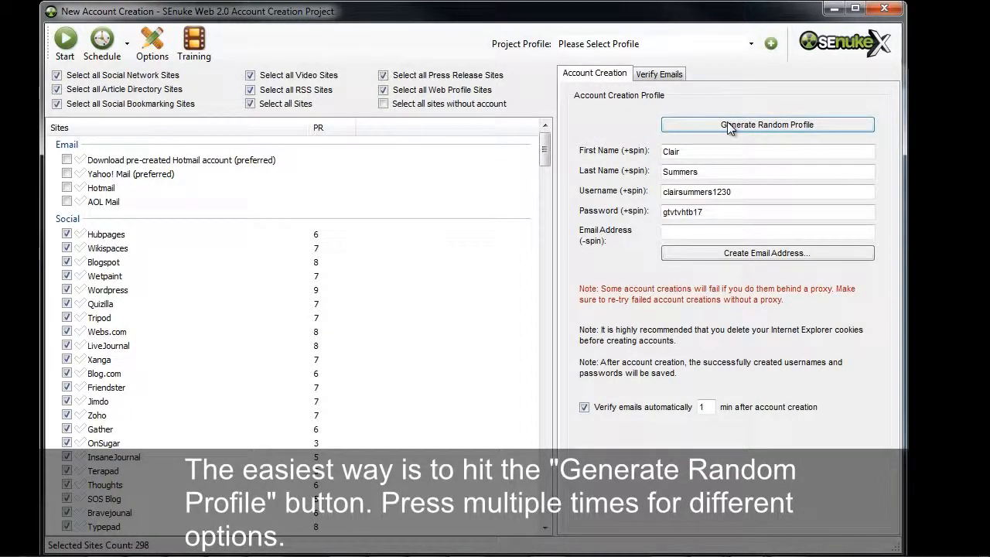
{"action": "left_click", "coordinate": [727, 125]}
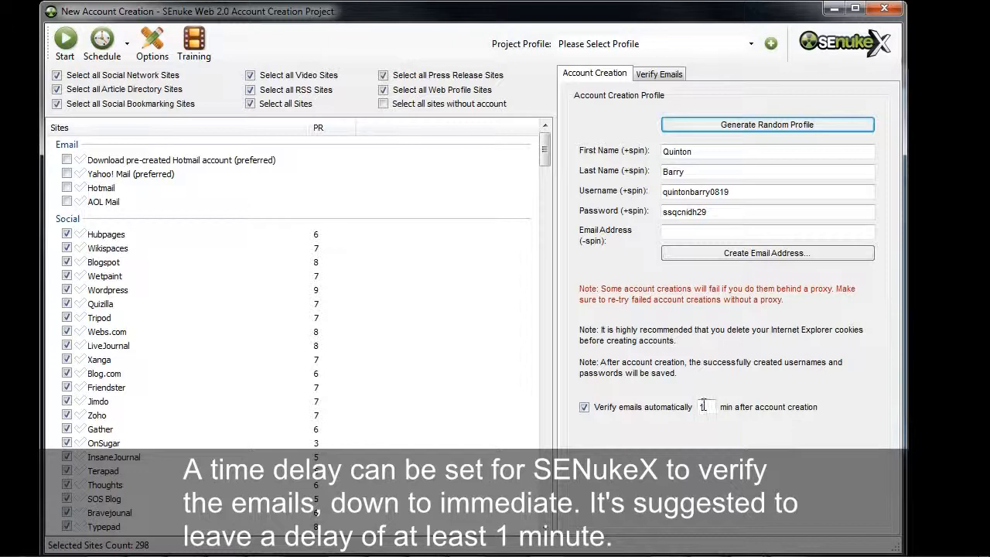
Try a 0-minute delay for automatic email verification and restore the delay to 1 minute
{"action": "left_click_drag", "start_coordinate": [706, 406], "coordinate": [689, 413]}
{"action": "type", "text": "0"}
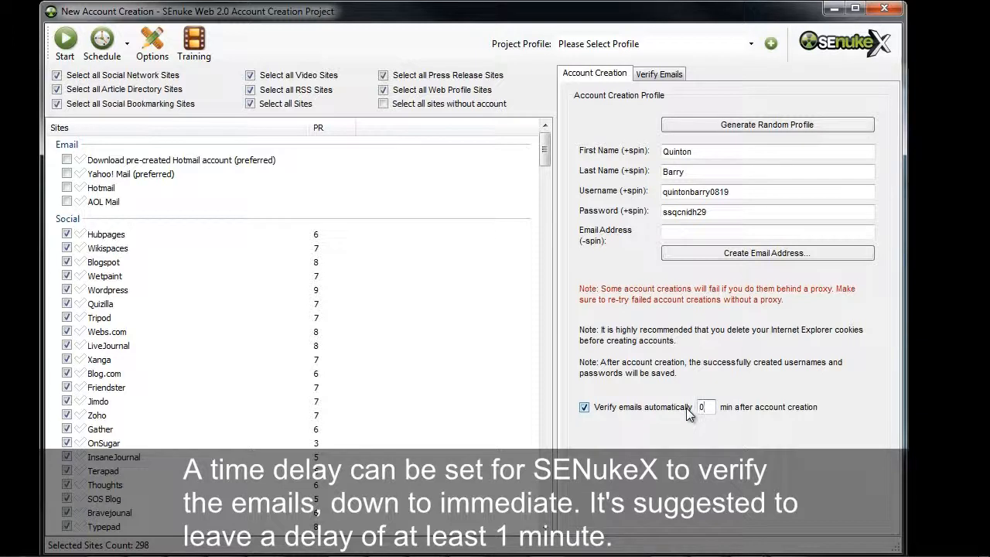
{"action": "key", "text": "BackSpace"}
{"action": "type", "text": "1"}
Create the profile's email address by downloading a pre-created Hotmail account, and start verifying its emails manually
{"action": "left_click", "coordinate": [747, 254]}
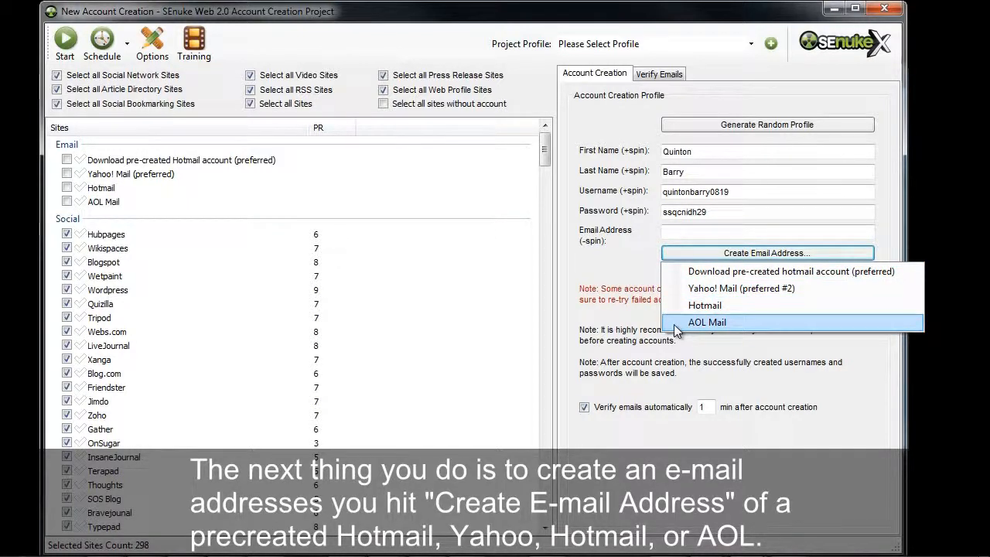
{"action": "left_click", "coordinate": [711, 275]}
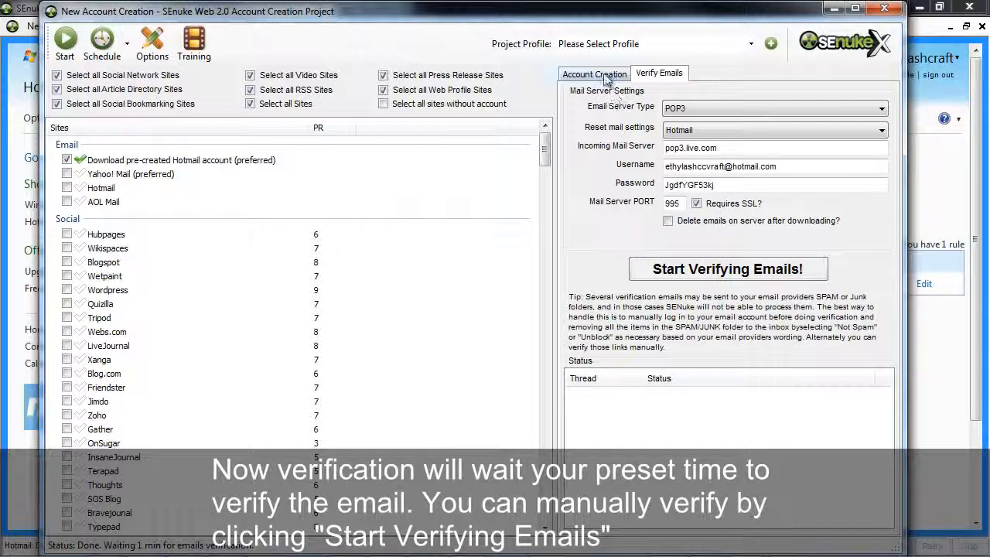
{"action": "left_click", "coordinate": [596, 74]}
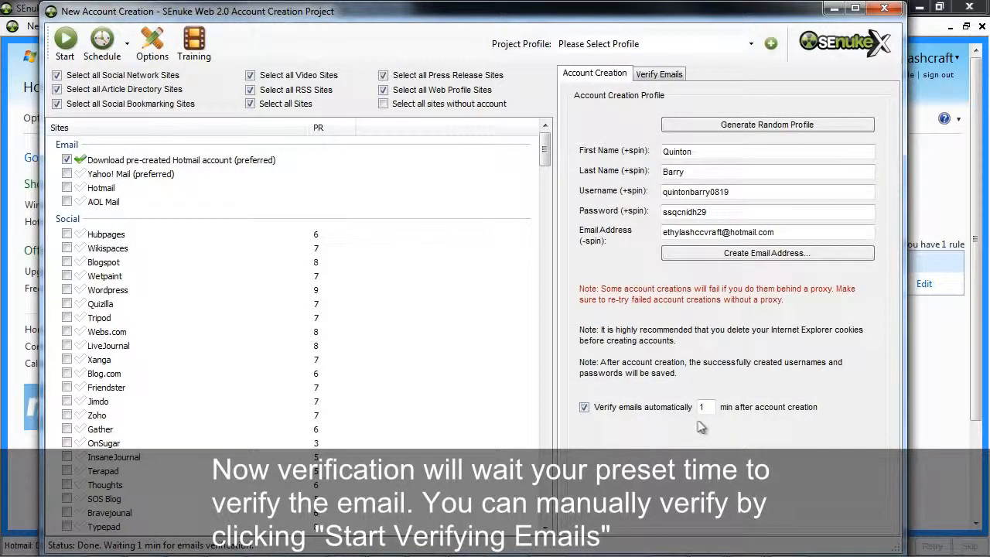
{"action": "left_click", "coordinate": [659, 73]}
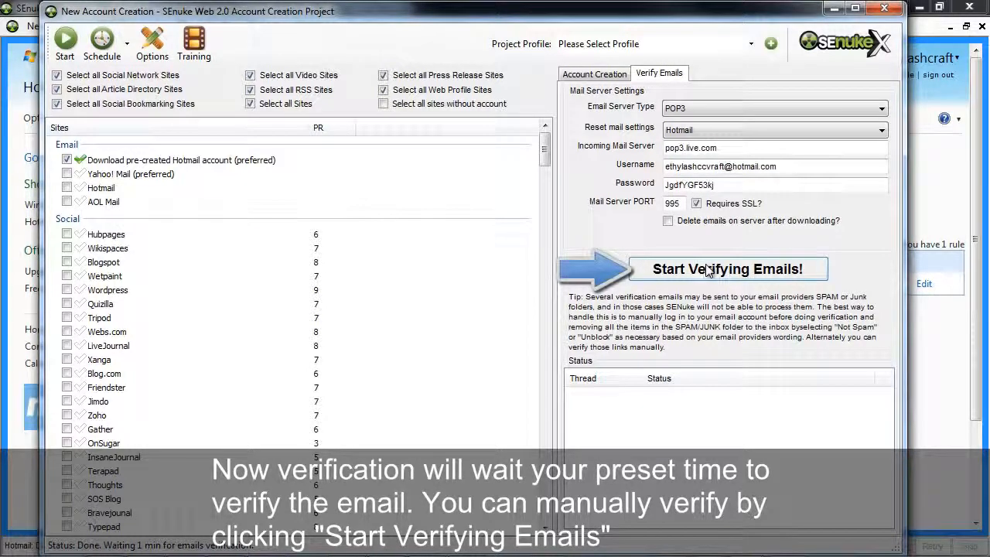
{"action": "left_click", "coordinate": [708, 269]}
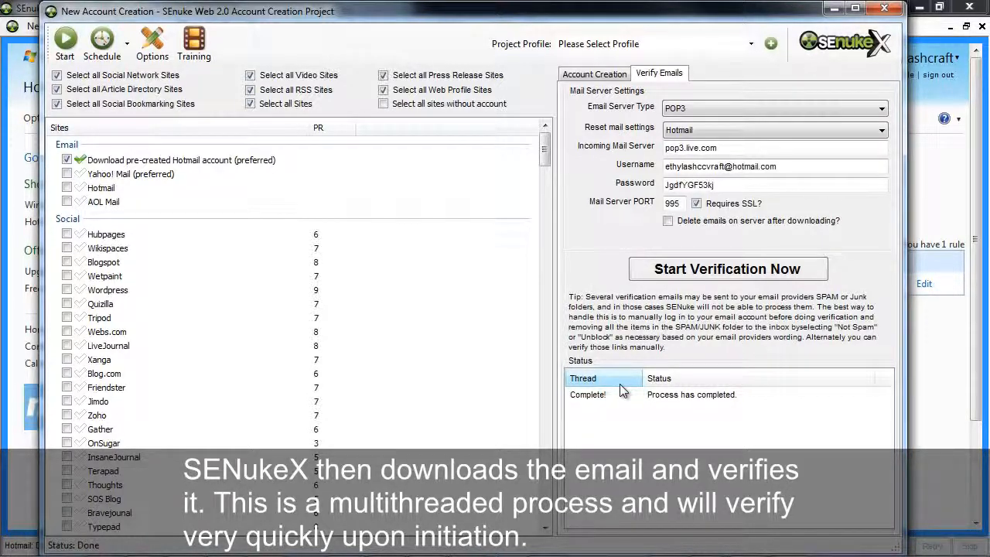
{"action": "left_click", "coordinate": [612, 73]}
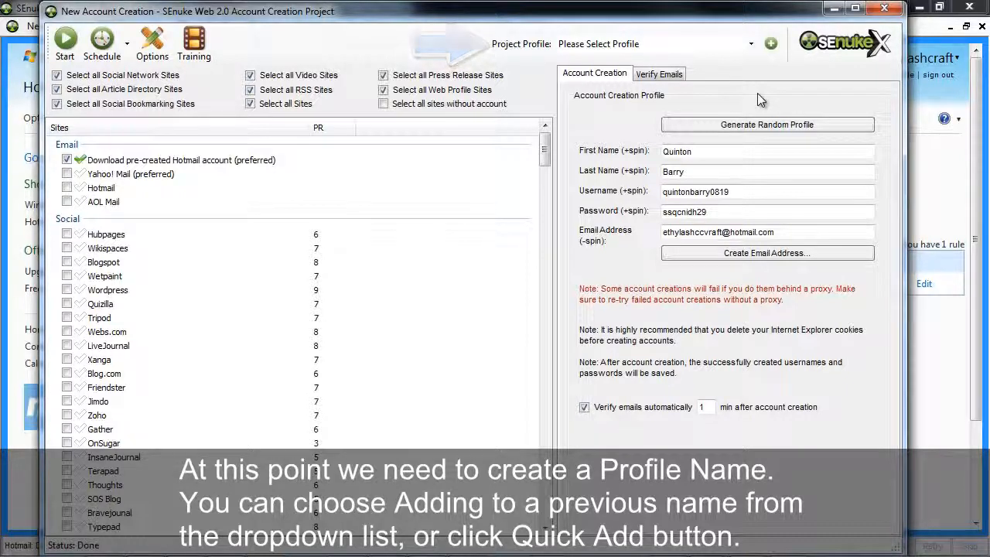
{"action": "left_click", "coordinate": [750, 44]}
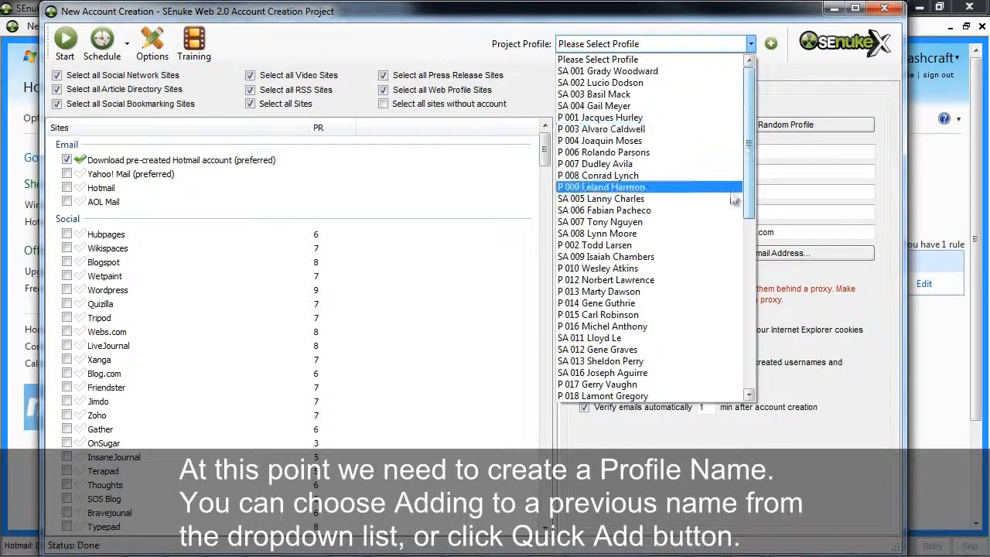
{"action": "left_click", "coordinate": [857, 155]}
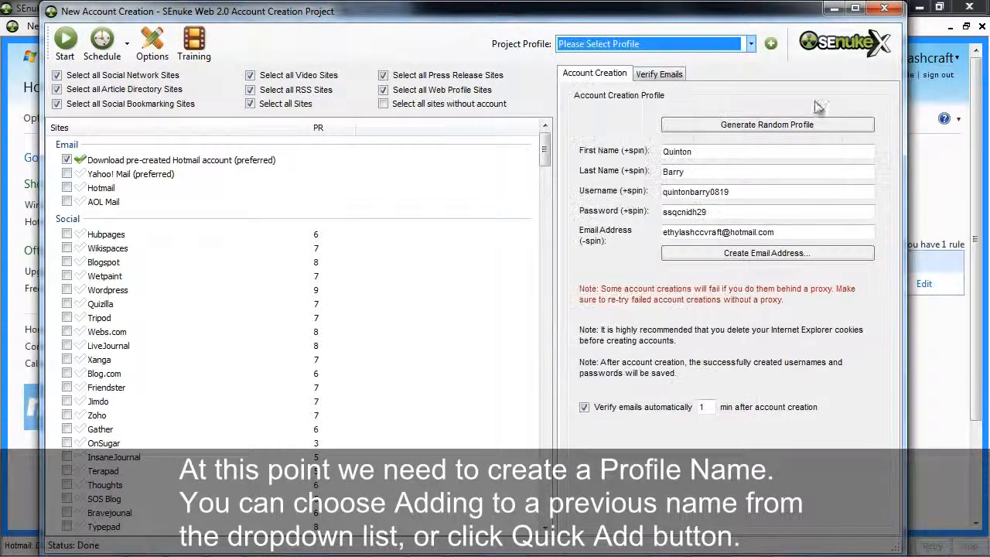
Add a new project profile, prefixing the suggested full name with "A001", and save it
{"action": "left_click", "coordinate": [771, 45]}
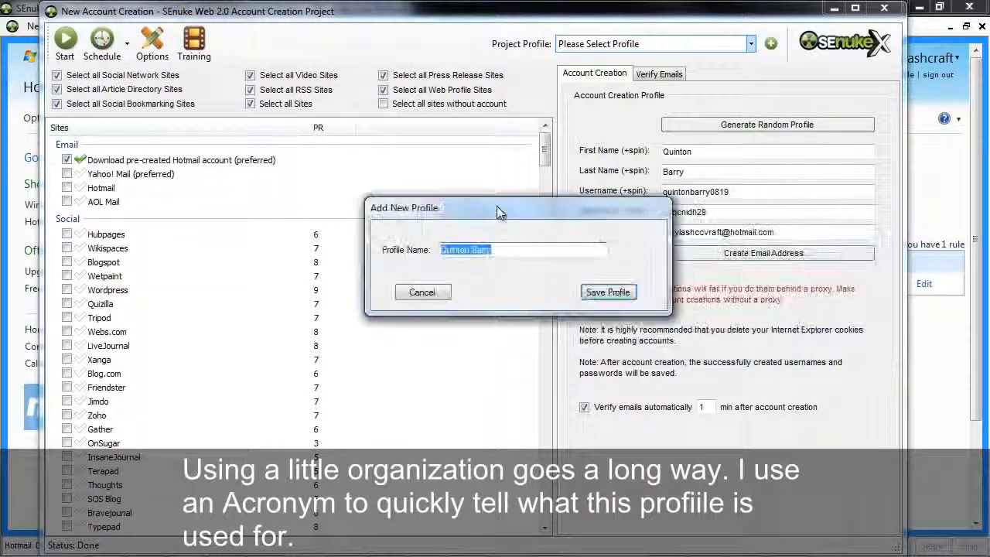
{"action": "left_click", "coordinate": [486, 249]}
{"action": "key", "text": "Home"}
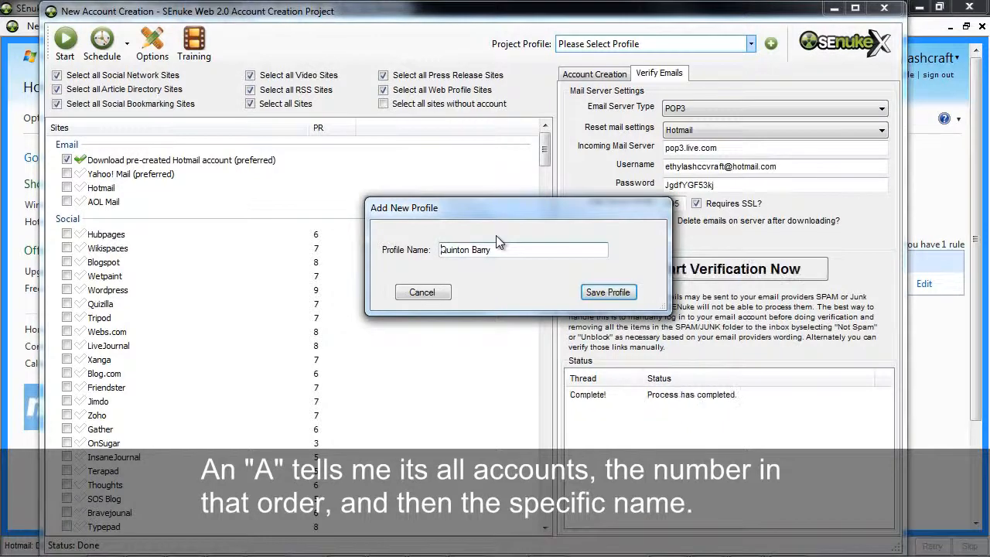
{"action": "key", "text": "BackSpace"}
{"action": "type", "text": "A001"}
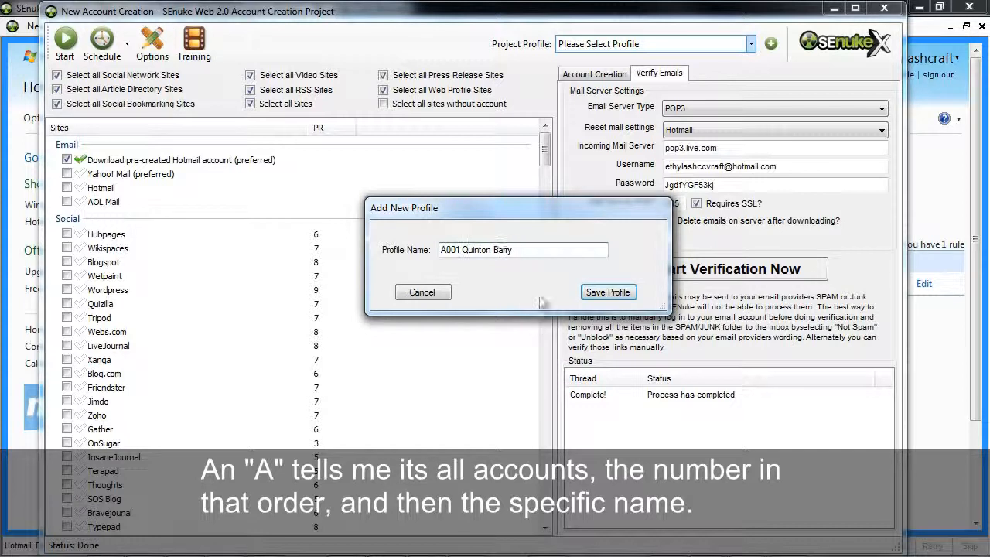
{"action": "left_click", "coordinate": [441, 250]}
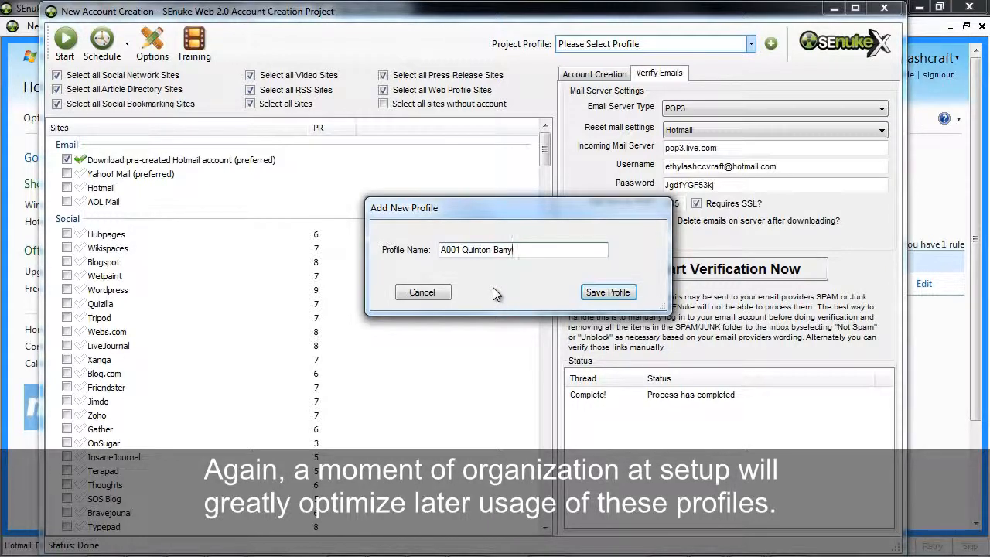
{"action": "left_click", "coordinate": [608, 293]}
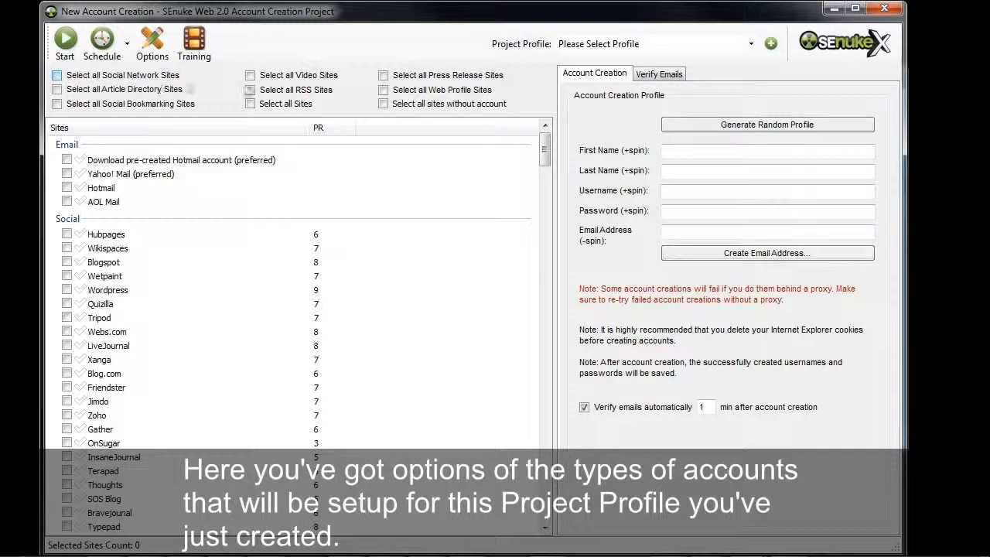
Try selecting and clearing site categories such as social network, article directory and social bookmarking, and finish with all sites selected
{"action": "left_click", "coordinate": [250, 104]}
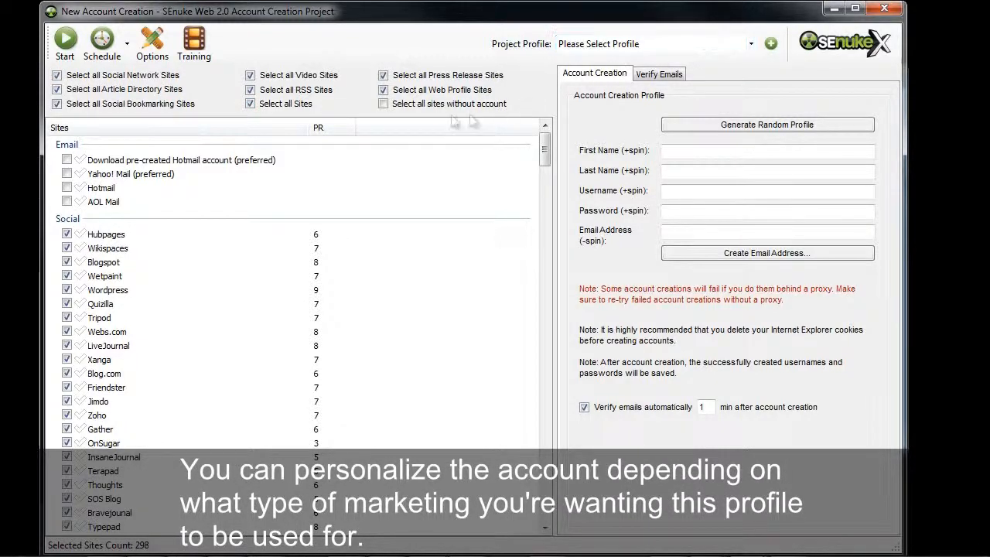
{"action": "left_click", "coordinate": [251, 103]}
{"action": "left_click", "coordinate": [130, 90]}
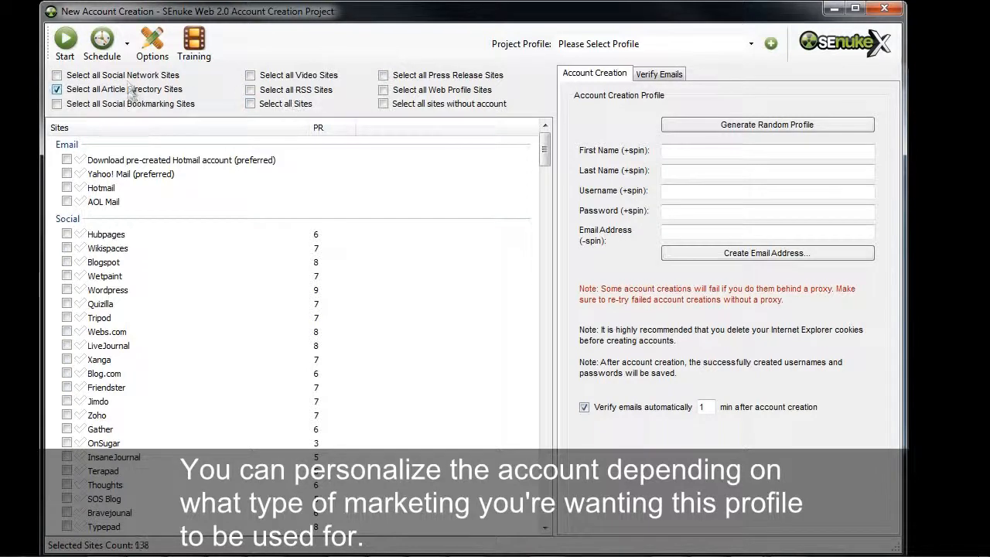
{"action": "left_click", "coordinate": [128, 76]}
{"action": "left_click", "coordinate": [99, 104]}
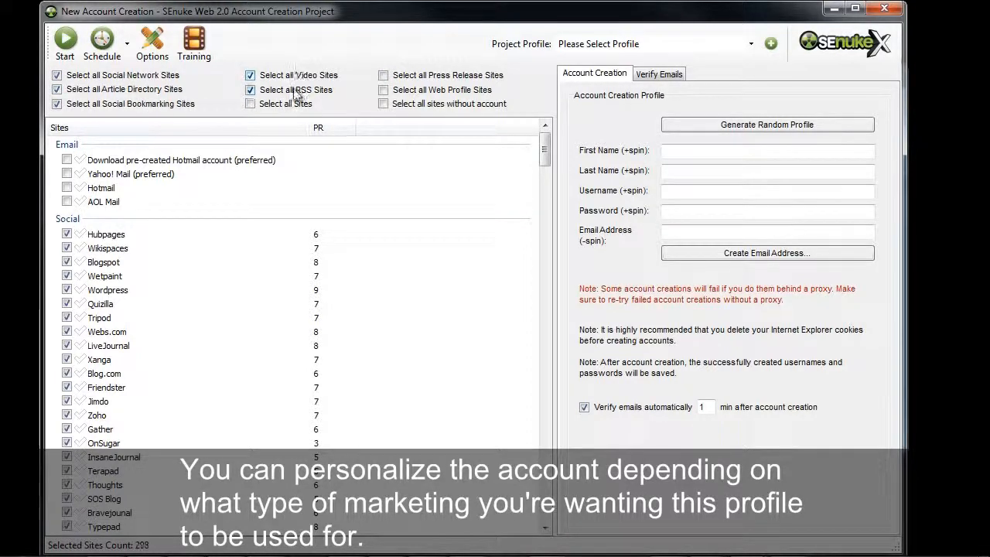
{"action": "left_click", "coordinate": [85, 76]}
{"action": "left_click", "coordinate": [87, 90]}
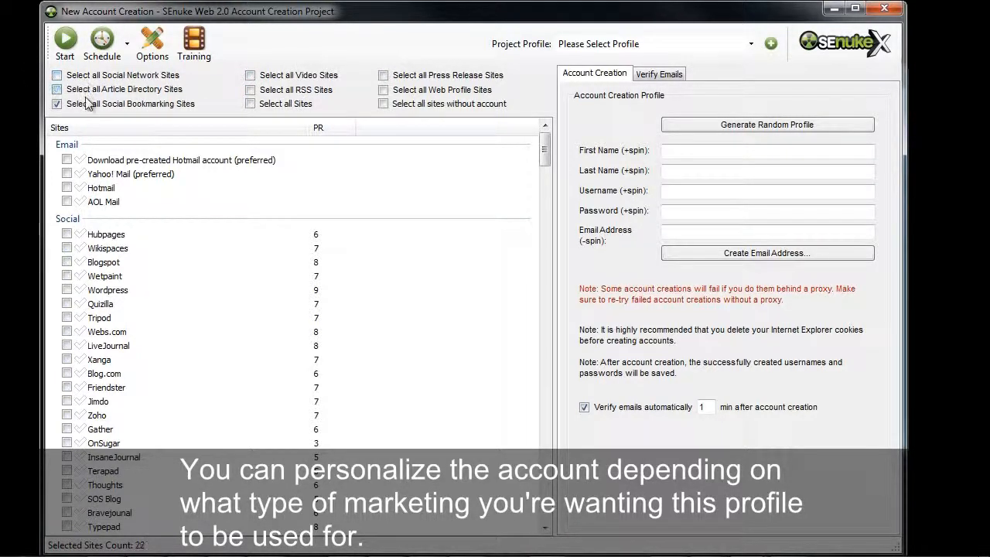
{"action": "left_click", "coordinate": [88, 104]}
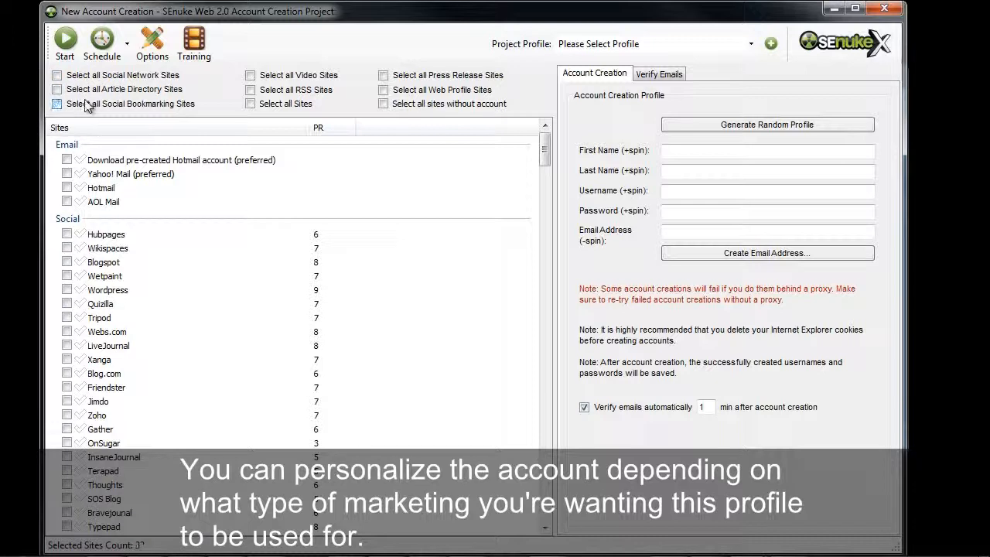
{"action": "left_click", "coordinate": [250, 103]}
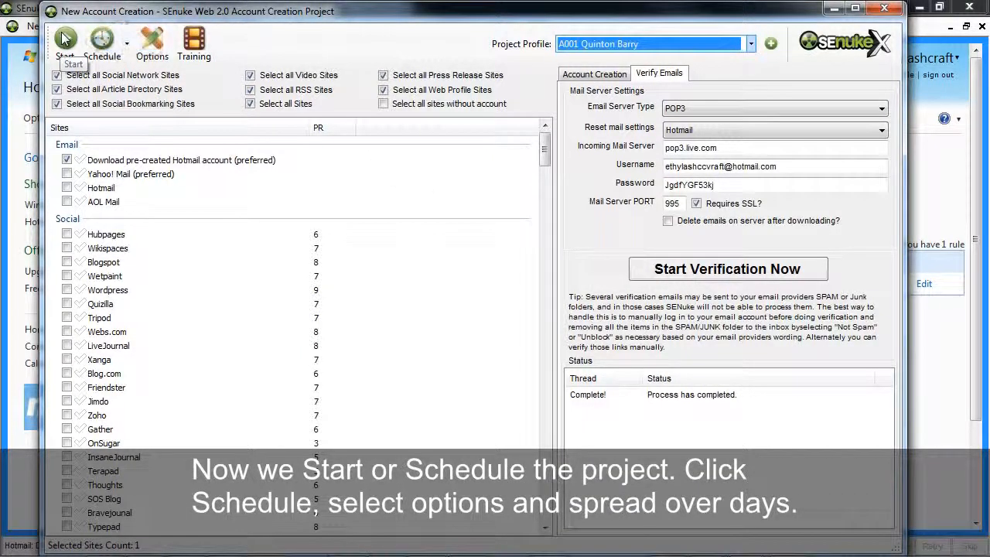
Try scheduling the project to start after Account Creation is complete, with the submission spread evenly over 5 days
{"action": "left_click", "coordinate": [102, 43]}
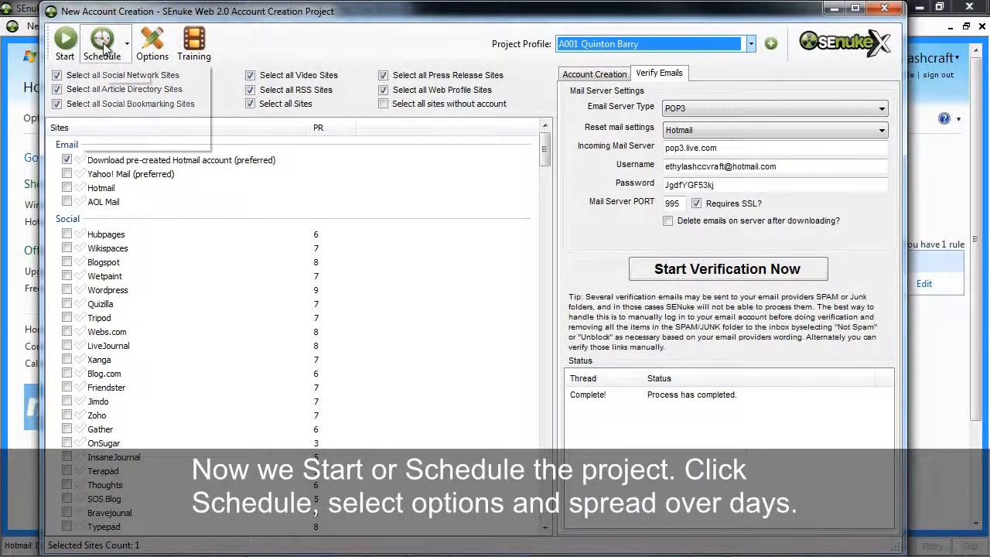
{"action": "left_click", "coordinate": [118, 76]}
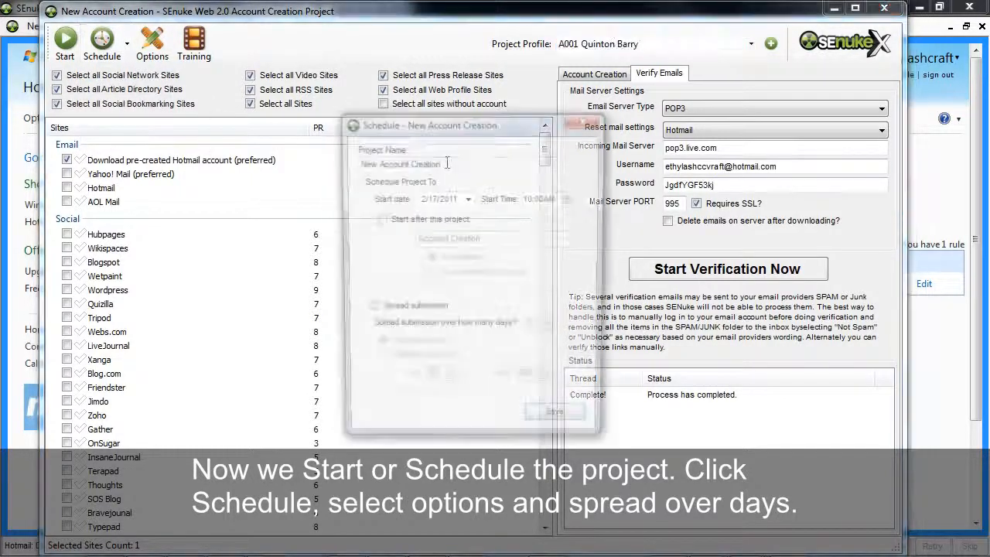
{"action": "left_click", "coordinate": [447, 220]}
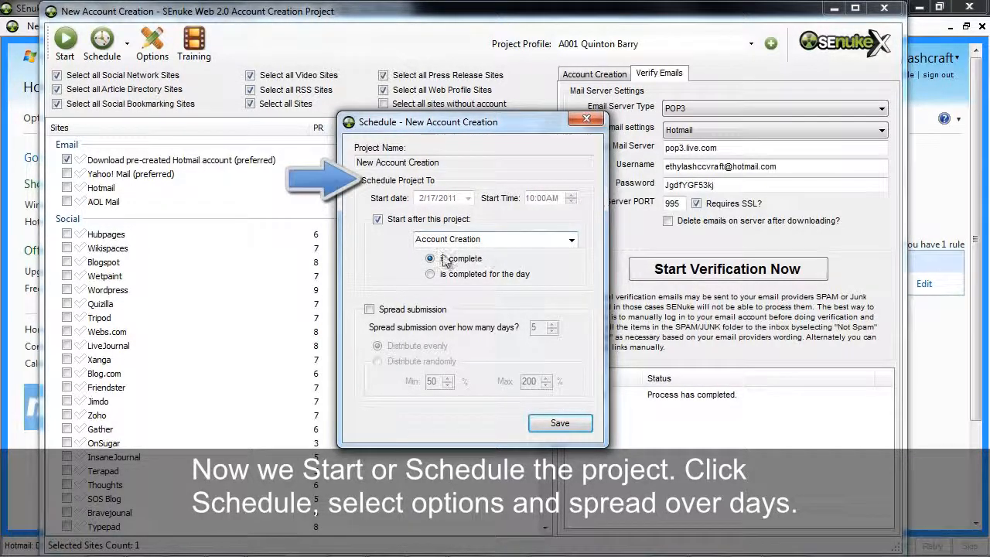
{"action": "left_click", "coordinate": [386, 312]}
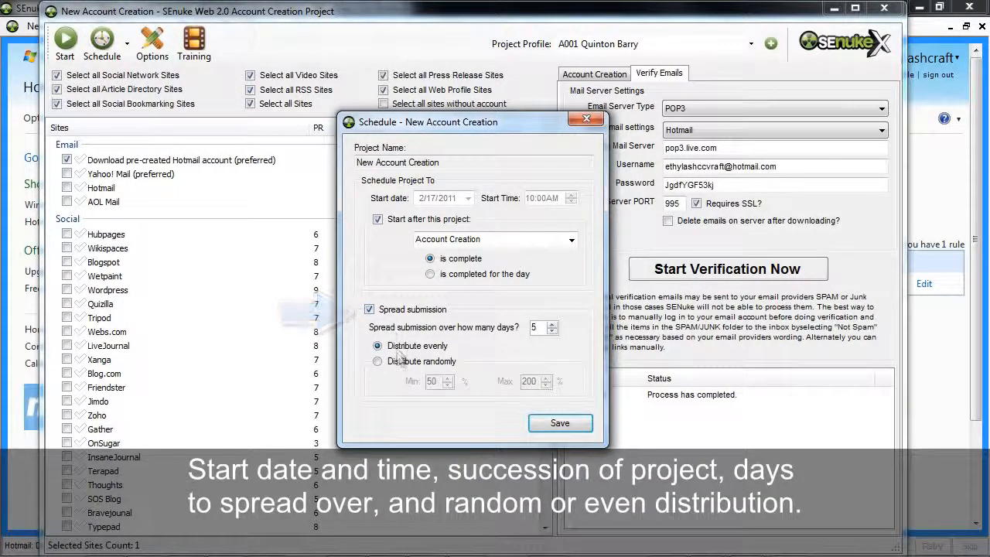
{"action": "left_click", "coordinate": [394, 311]}
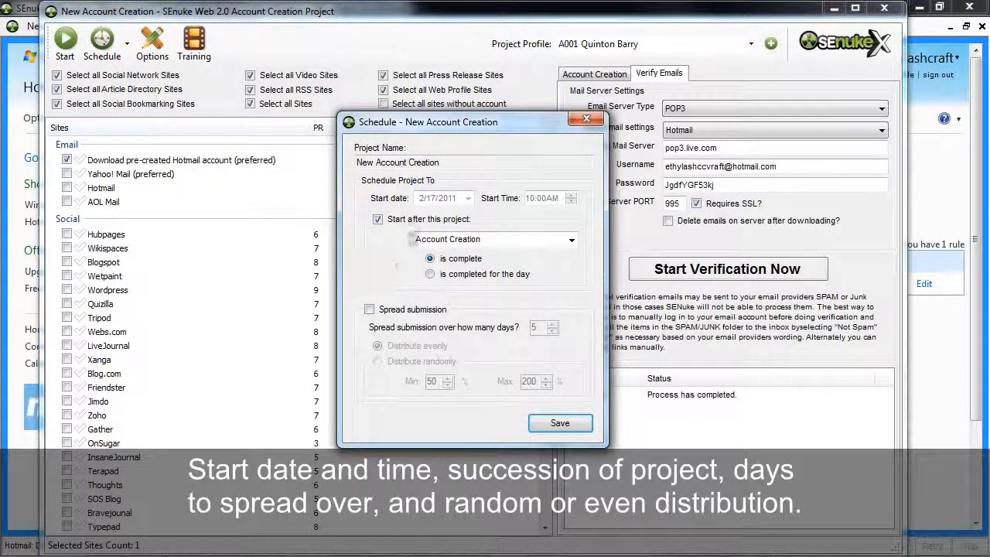
{"action": "left_click", "coordinate": [377, 219]}
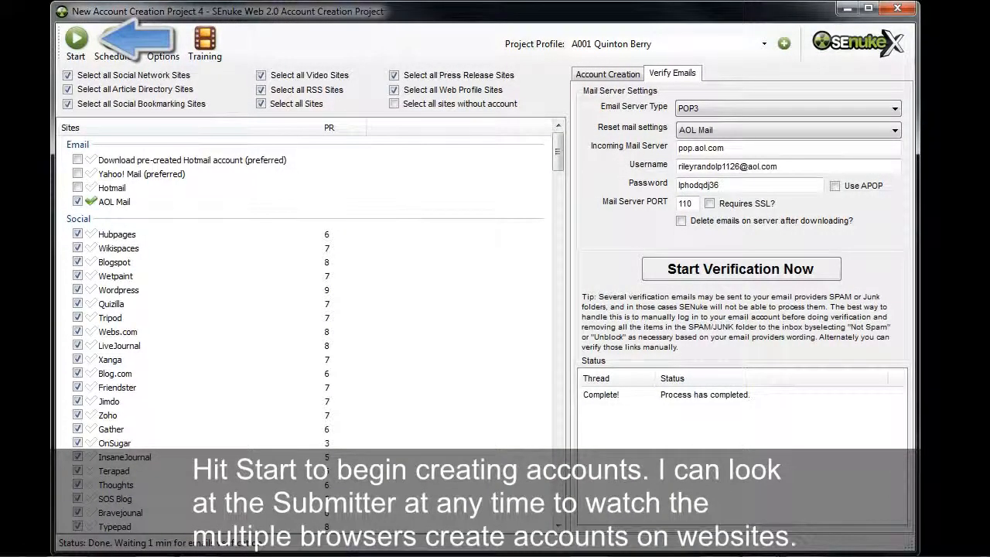
Start the account creation run and switch to the Submitter window to watch the browsers create accounts
{"action": "left_click", "coordinate": [82, 54]}
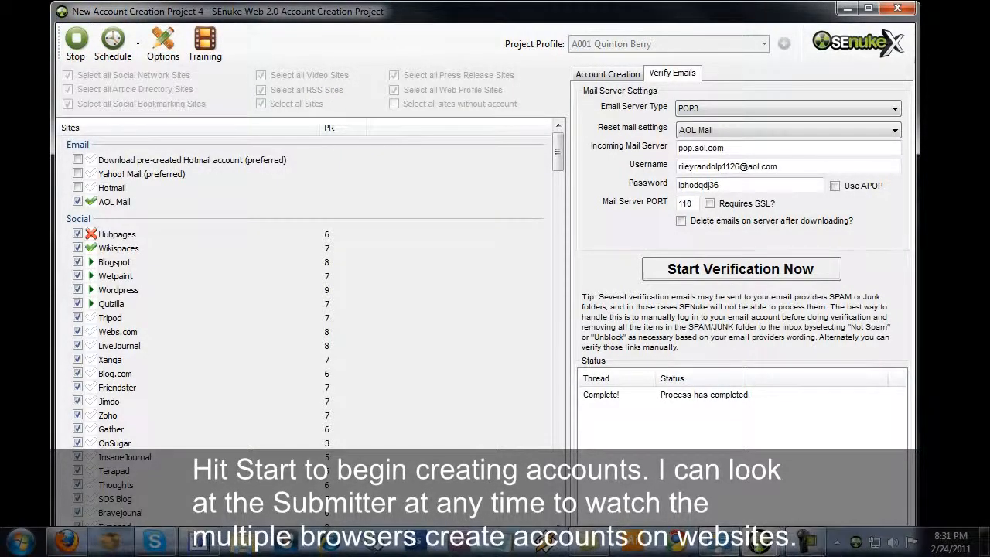
{"action": "left_click", "coordinate": [762, 545]}
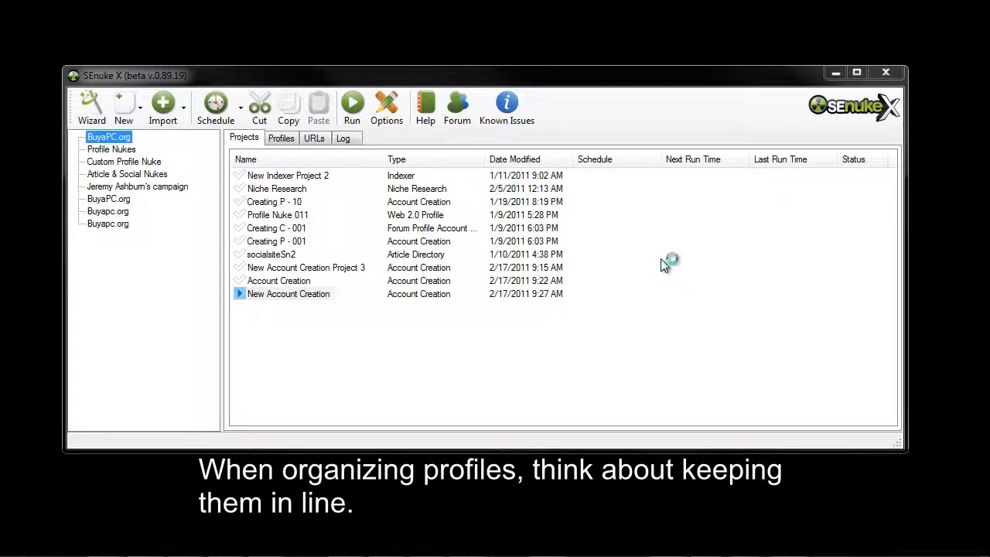
Display the saved account profiles and review their order by name prefix
{"action": "left_click", "coordinate": [280, 138]}
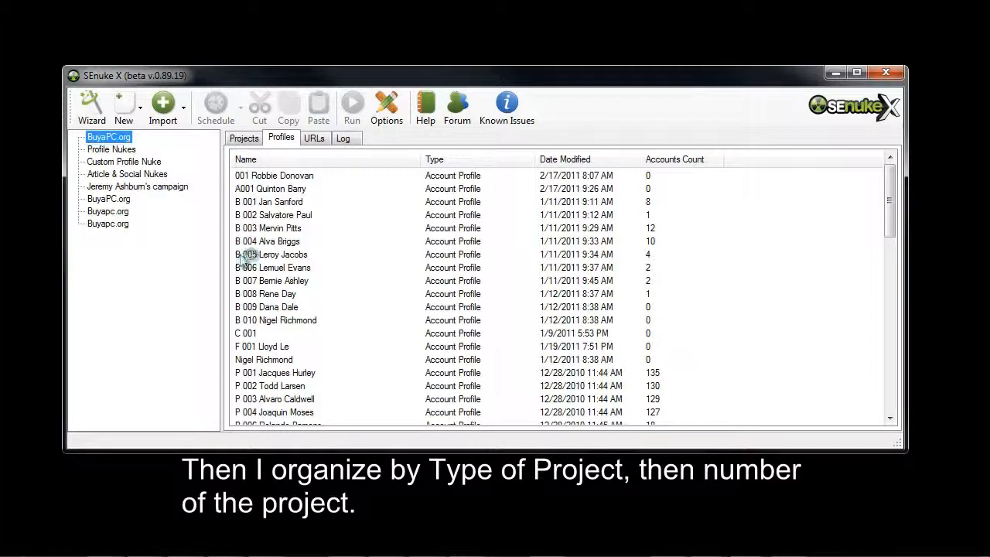
{"action": "left_click", "coordinate": [286, 161]}
{"action": "left_click", "coordinate": [280, 160]}
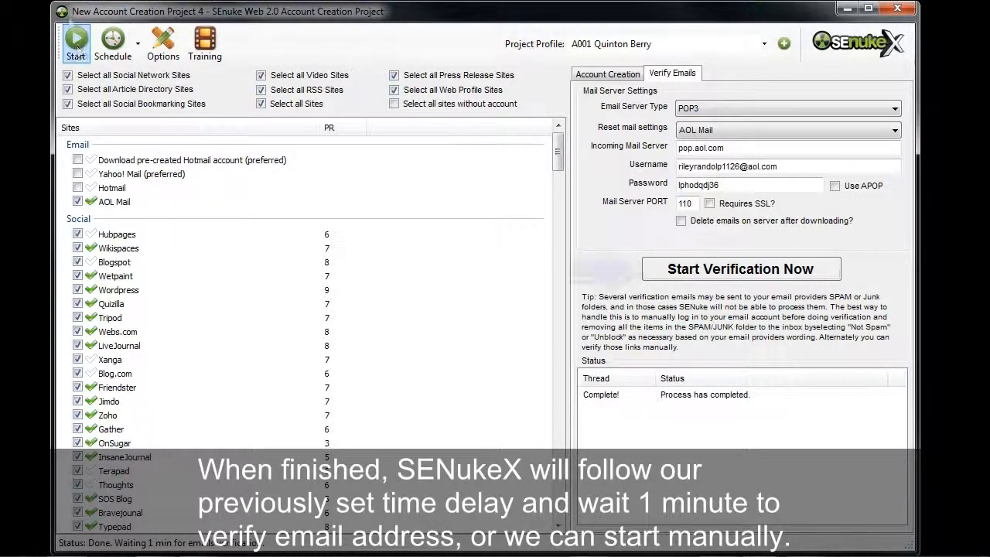
Start the email verification manually and stop it while it is processing the messages
{"action": "left_click", "coordinate": [772, 272]}
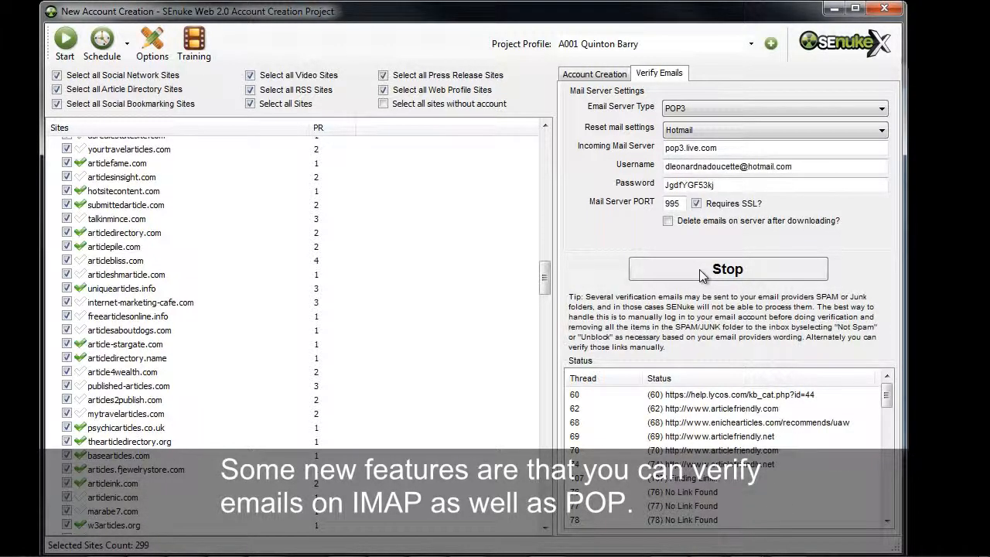
{"action": "left_click", "coordinate": [699, 269]}
Look over the email server types, including IMAP, and set the mail settings preset to Custom Email
{"action": "left_click", "coordinate": [709, 106]}
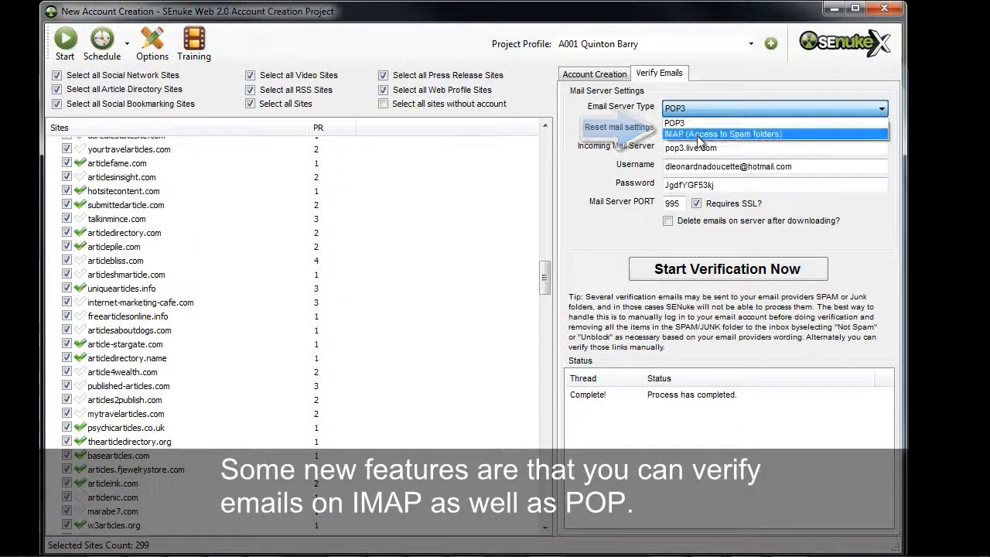
{"action": "left_click", "coordinate": [612, 165]}
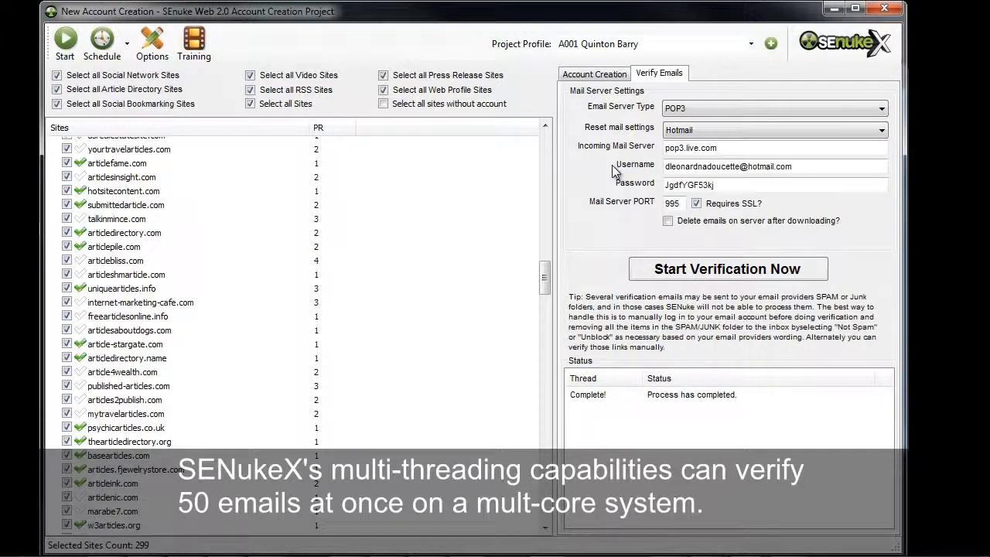
{"action": "left_click", "coordinate": [718, 133]}
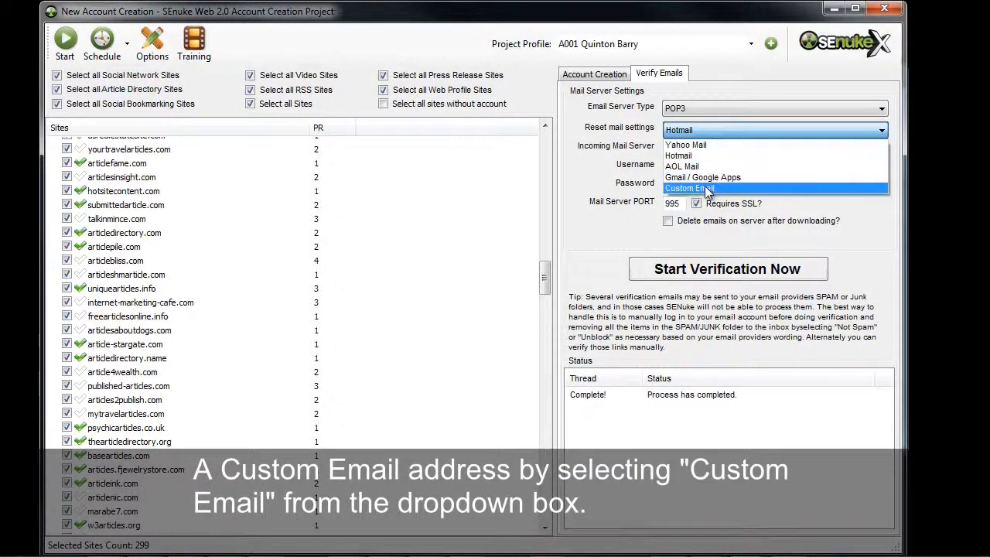
{"action": "left_click", "coordinate": [708, 188]}
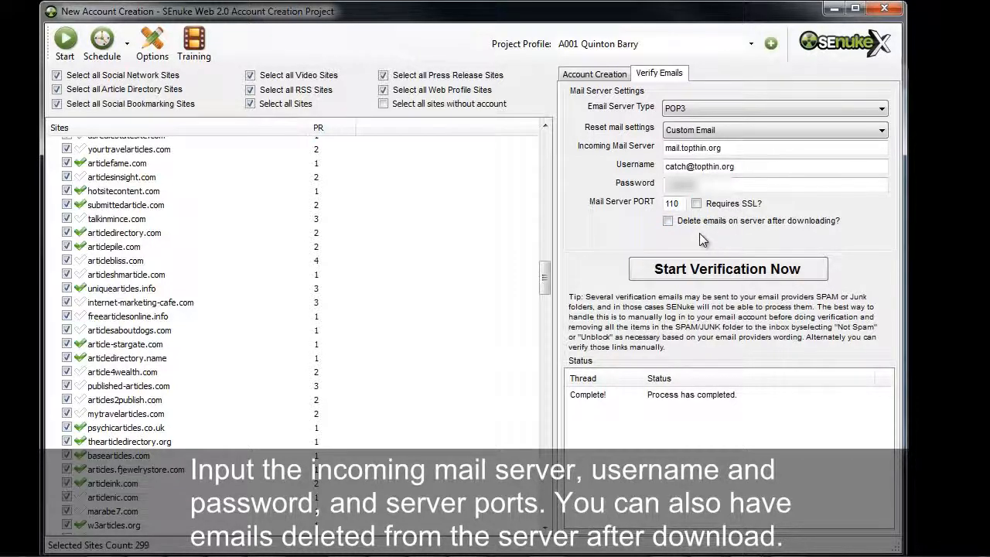
{"action": "left_click", "coordinate": [739, 131]}
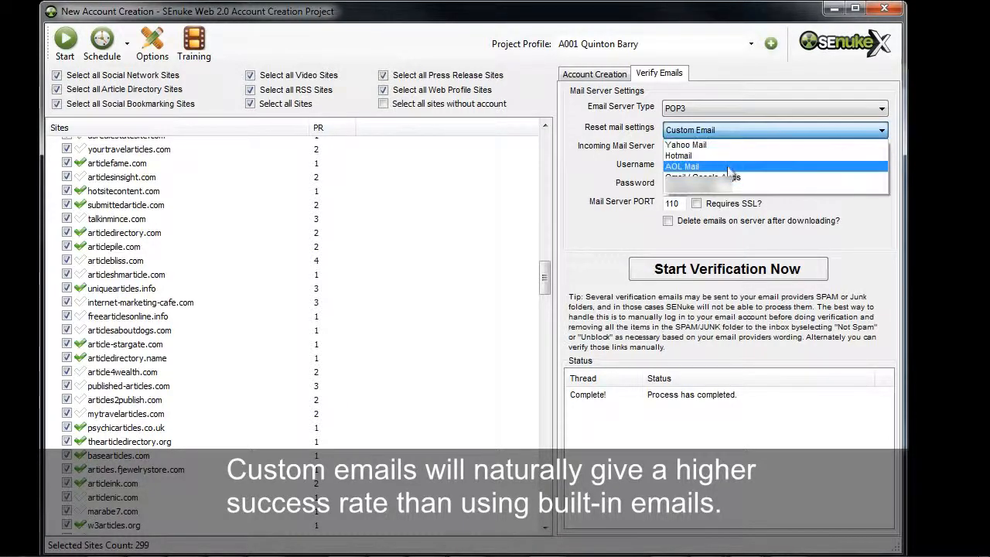
{"action": "left_click", "coordinate": [598, 160]}
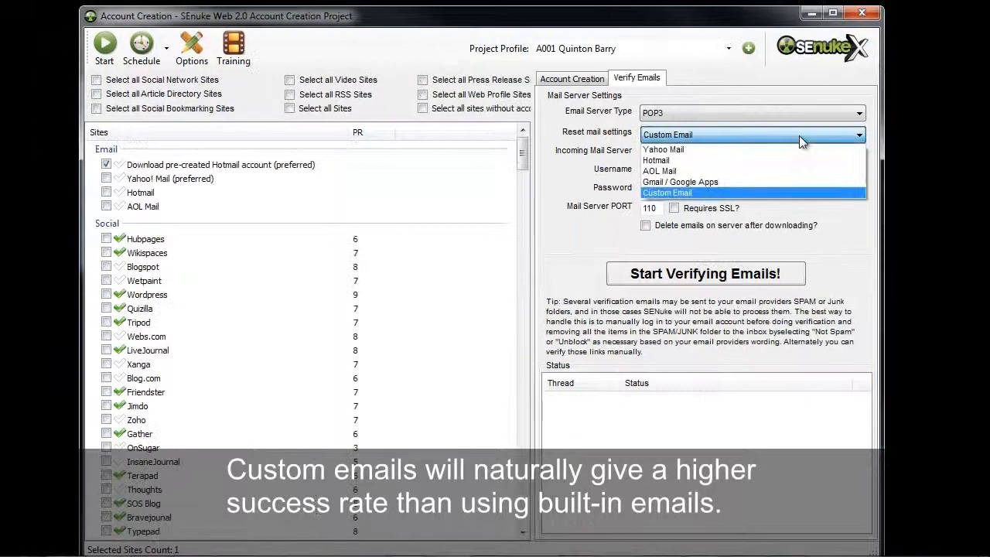
In the Account Creation project, choose the Custom Email preset and check its incoming mail server and username
{"action": "left_click", "coordinate": [684, 193]}
{"action": "left_click_drag", "start_coordinate": [701, 153], "coordinate": [686, 152]}
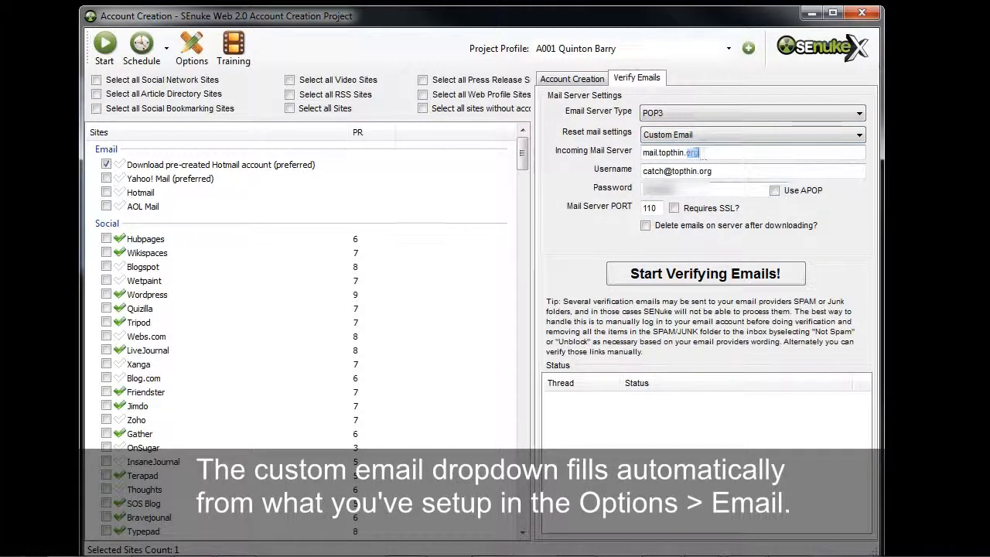
{"action": "double_click", "coordinate": [678, 171]}
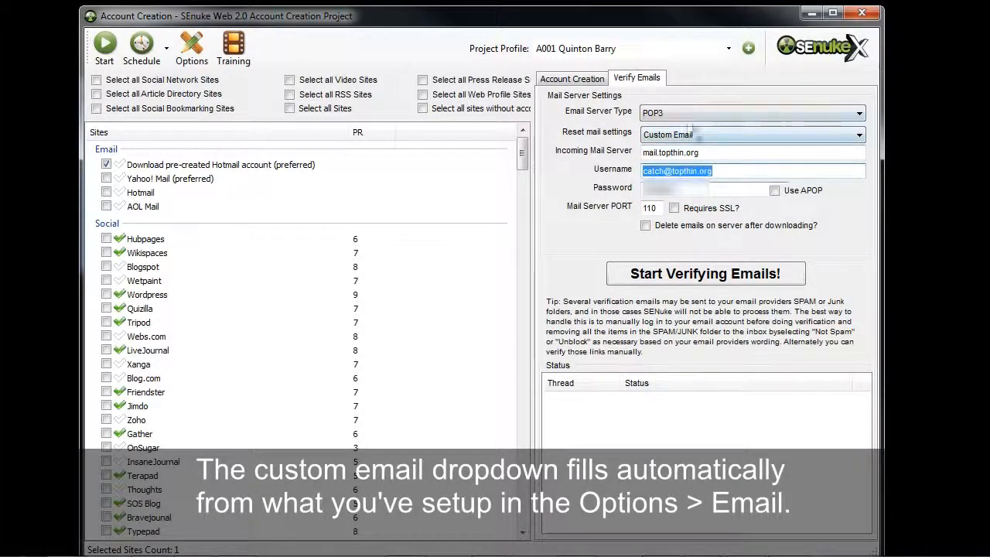
Check the mail server, username and password in the email options, save them, and reapply the Custom Email preset
{"action": "left_click", "coordinate": [207, 56]}
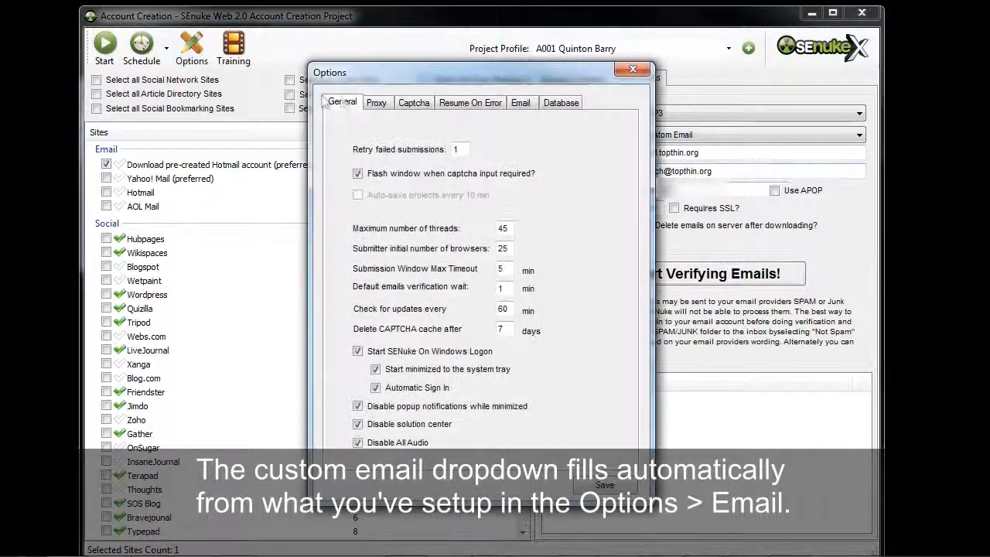
{"action": "left_click", "coordinate": [520, 104]}
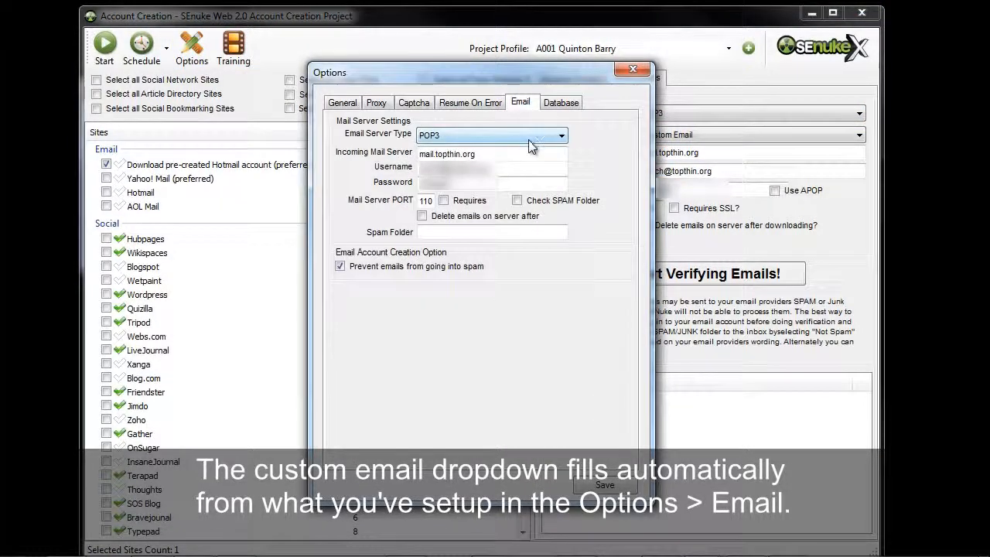
{"action": "double_click", "coordinate": [498, 165]}
{"action": "double_click", "coordinate": [497, 156]}
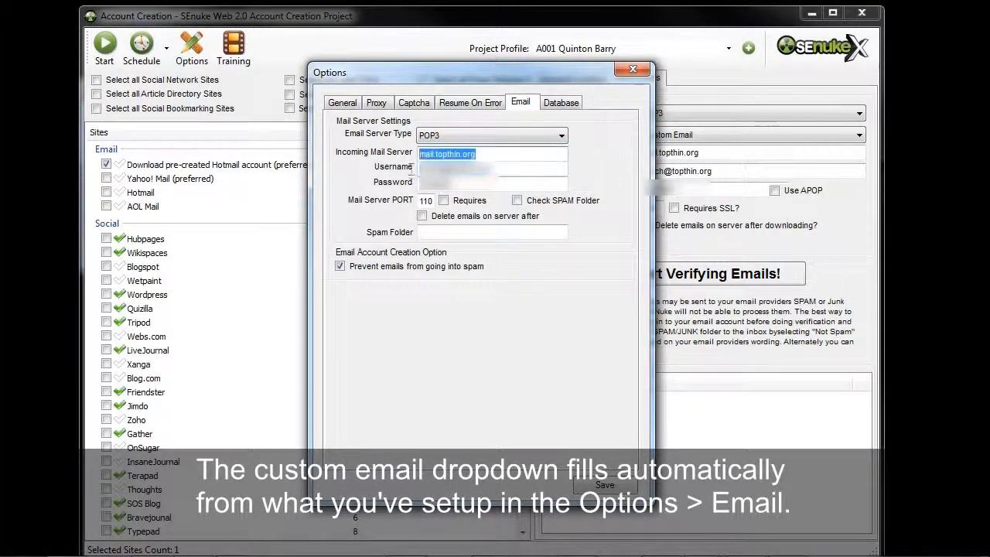
{"action": "key", "text": "Tab"}
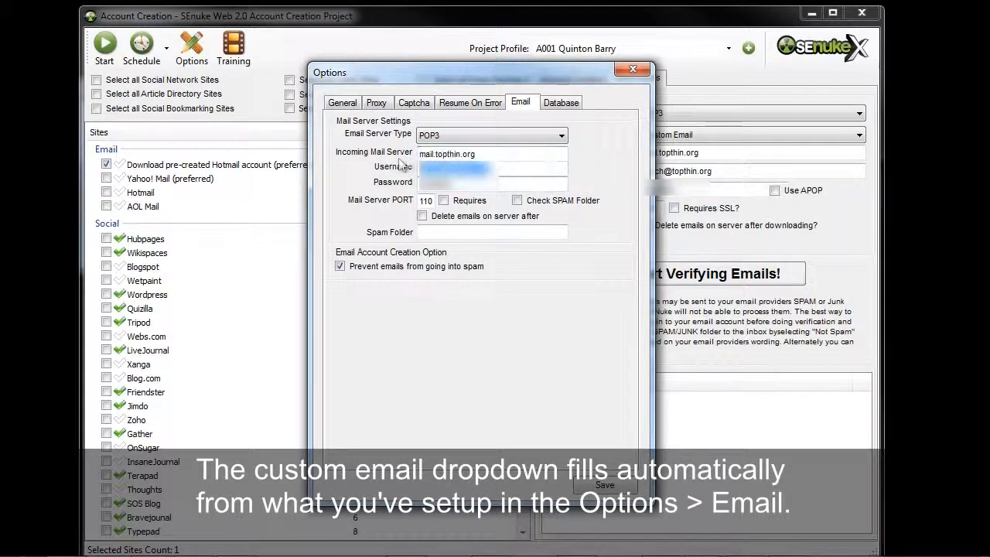
{"action": "left_click", "coordinate": [492, 186]}
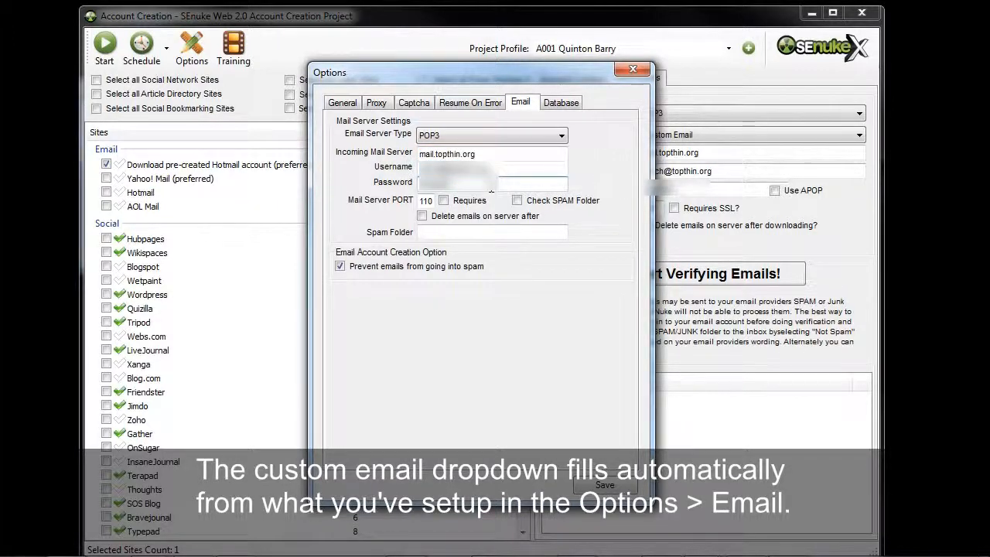
{"action": "key", "text": "Return"}
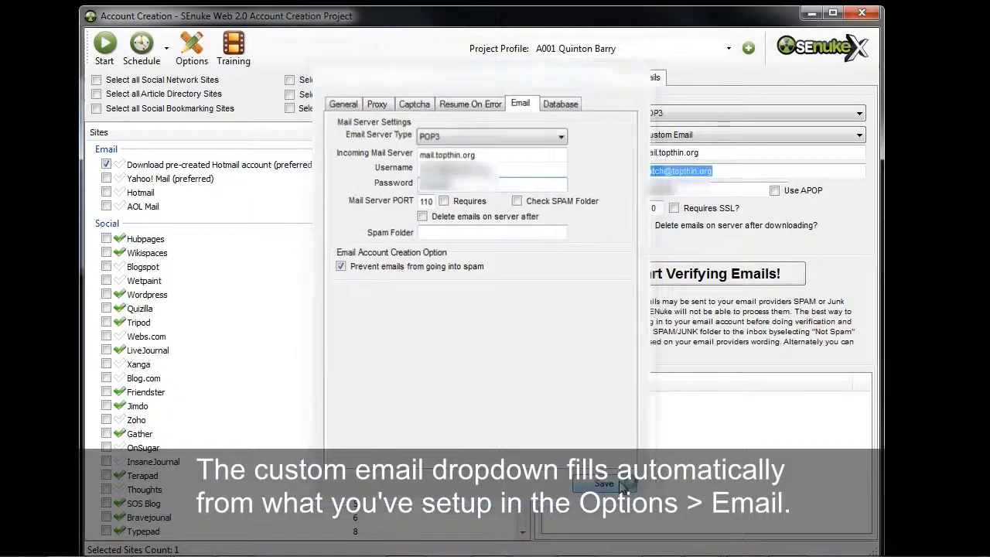
{"action": "left_click", "coordinate": [716, 135]}
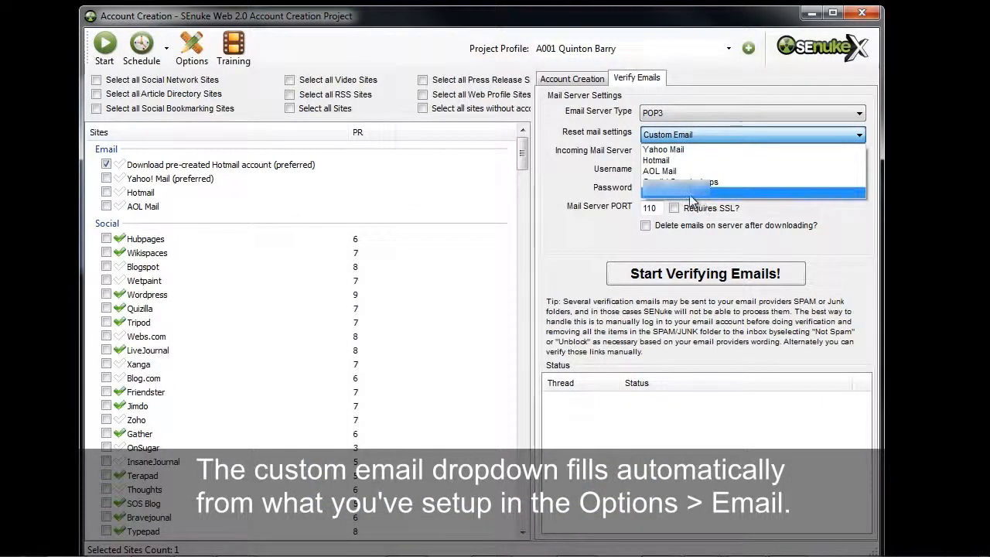
{"action": "left_click", "coordinate": [696, 194]}
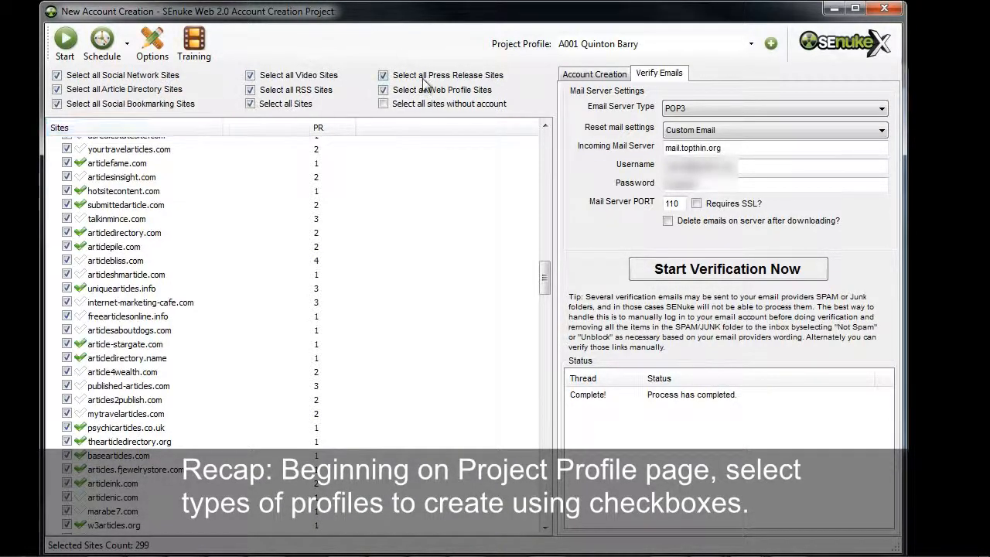
Generate a new random account creation profile and look over the email address creation choices such as Yahoo! Mail
{"action": "left_click", "coordinate": [599, 74]}
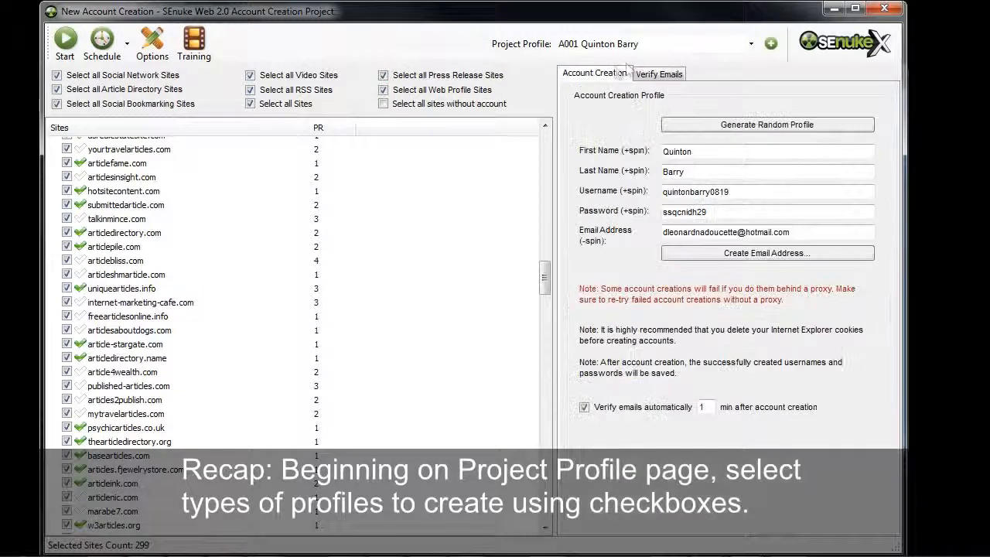
{"action": "left_click", "coordinate": [745, 126]}
{"action": "left_click", "coordinate": [745, 126]}
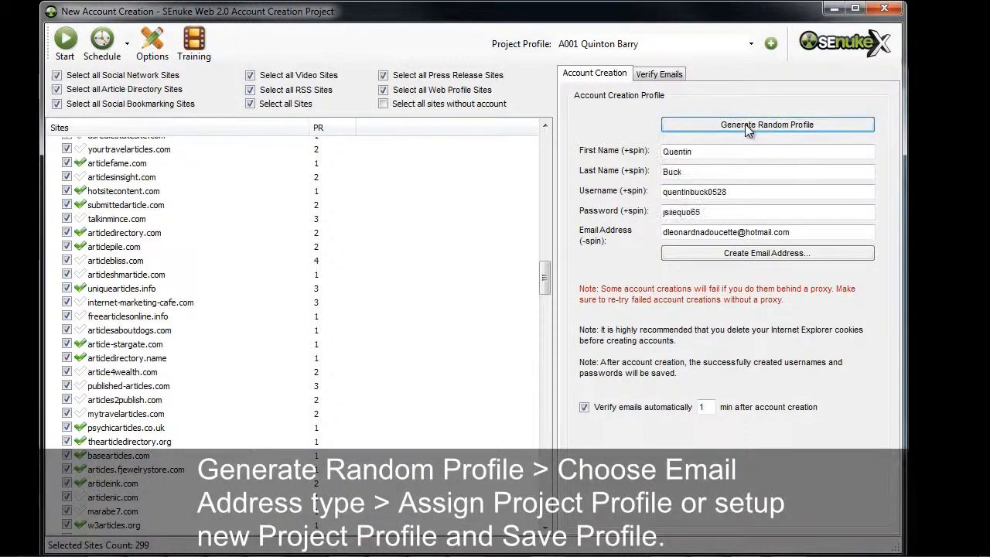
{"action": "left_click", "coordinate": [745, 126]}
{"action": "left_click", "coordinate": [750, 253]}
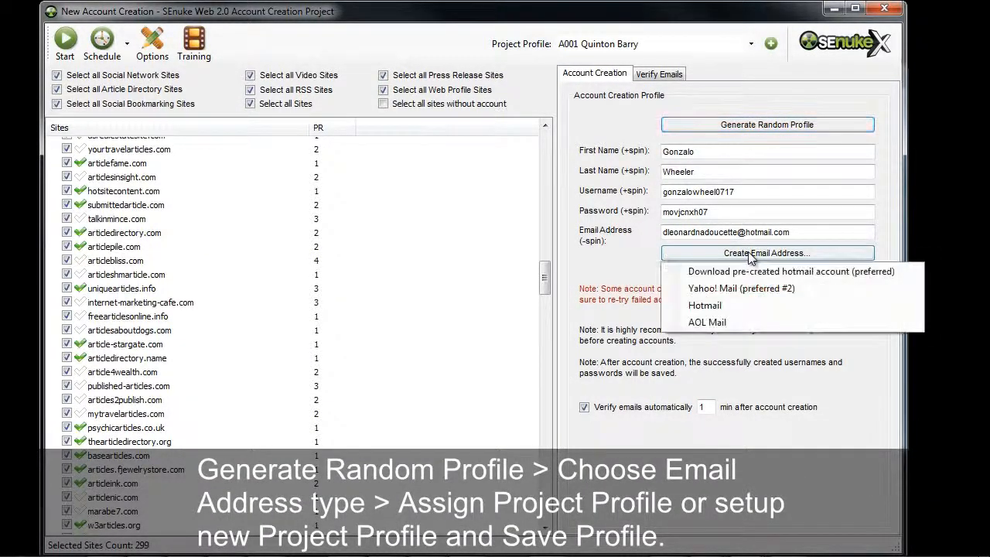
{"action": "left_click", "coordinate": [750, 288]}
Browse the existing project profiles, then add and save a new project profile under the suggested name
{"action": "left_click", "coordinate": [751, 46]}
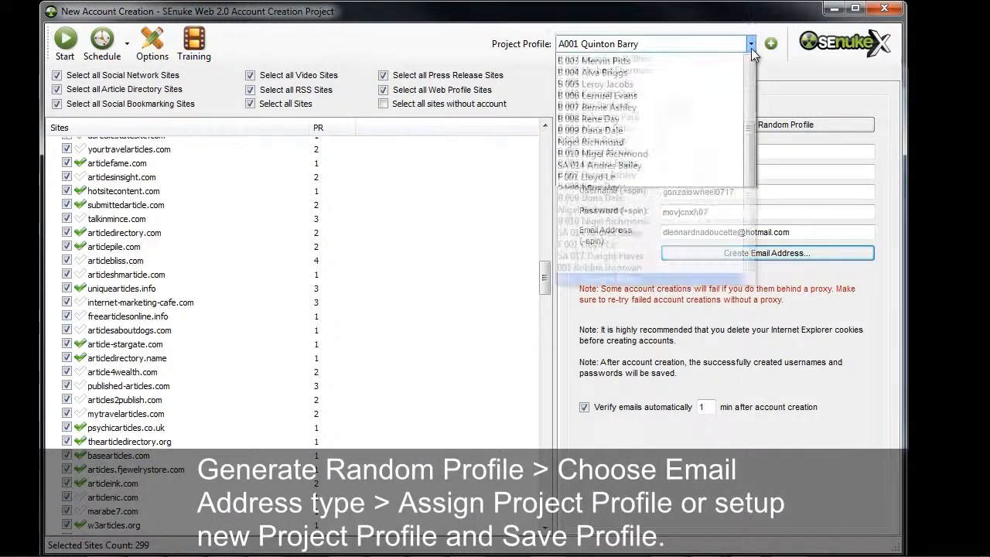
{"action": "left_click_drag", "start_coordinate": [750, 311], "coordinate": [772, 102]}
{"action": "left_click", "coordinate": [772, 103]}
{"action": "left_click", "coordinate": [770, 43]}
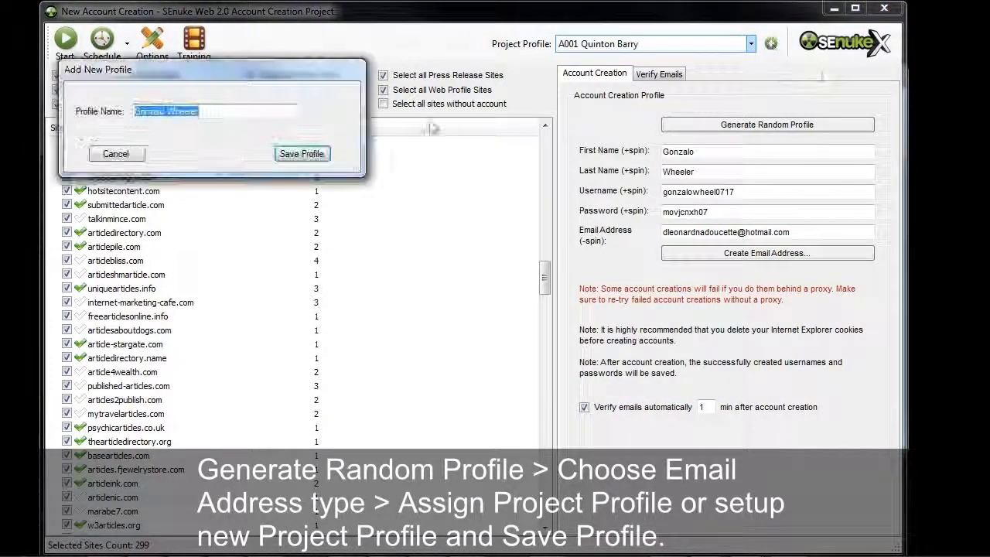
{"action": "left_click", "coordinate": [289, 149]}
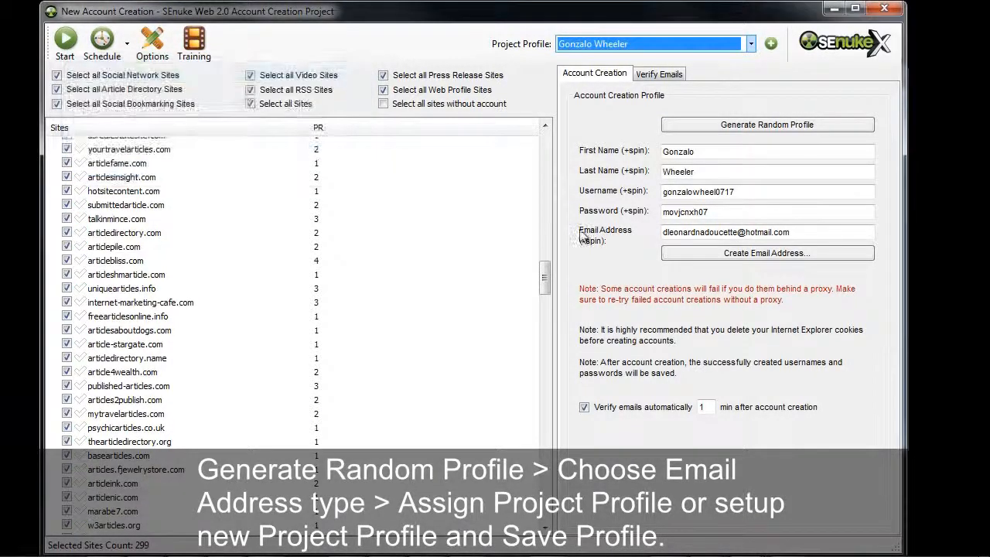